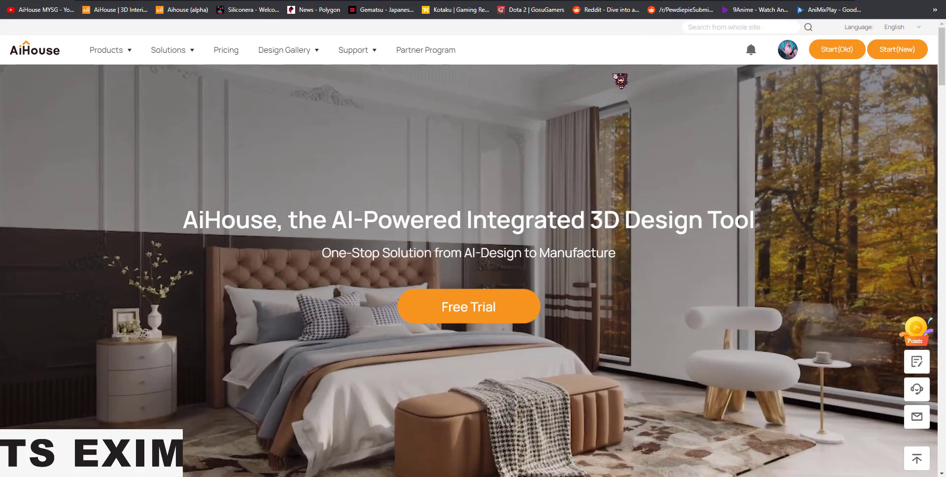
- Toggle the account menu between old and new versions, then open Product management
mouse_move(788, 51)
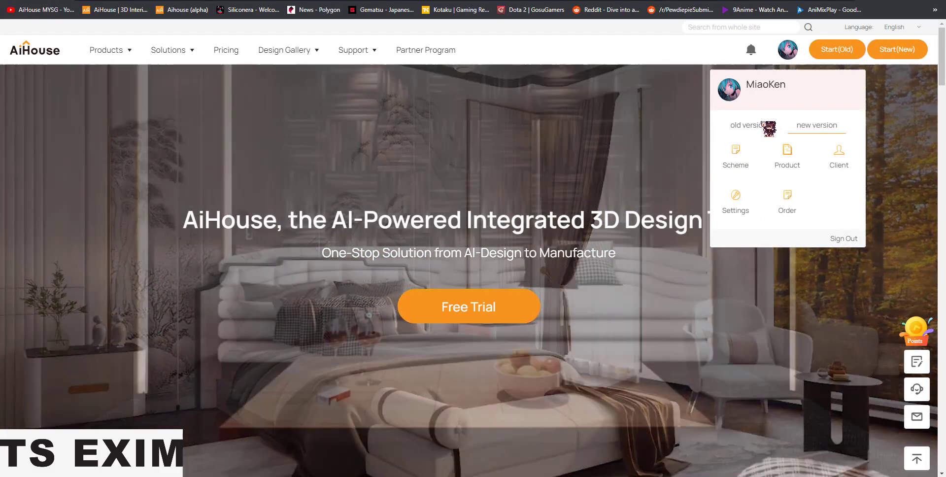
click(759, 126)
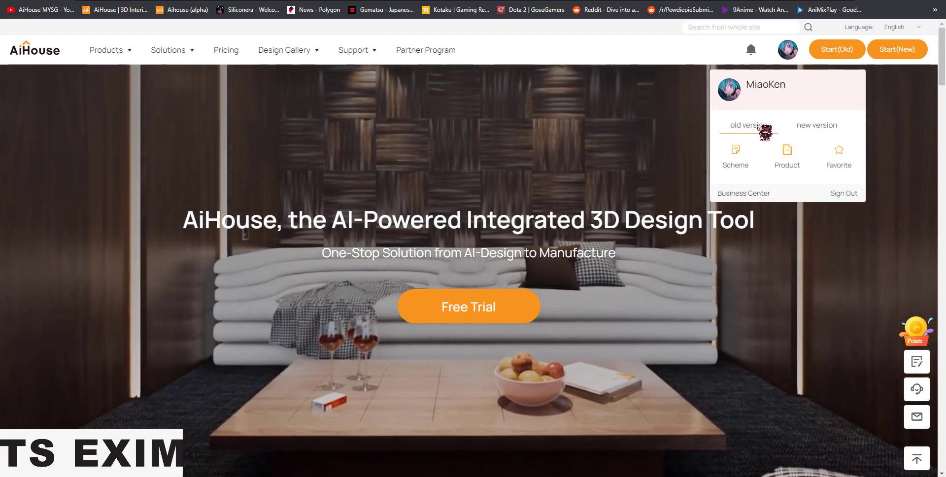
click(818, 126)
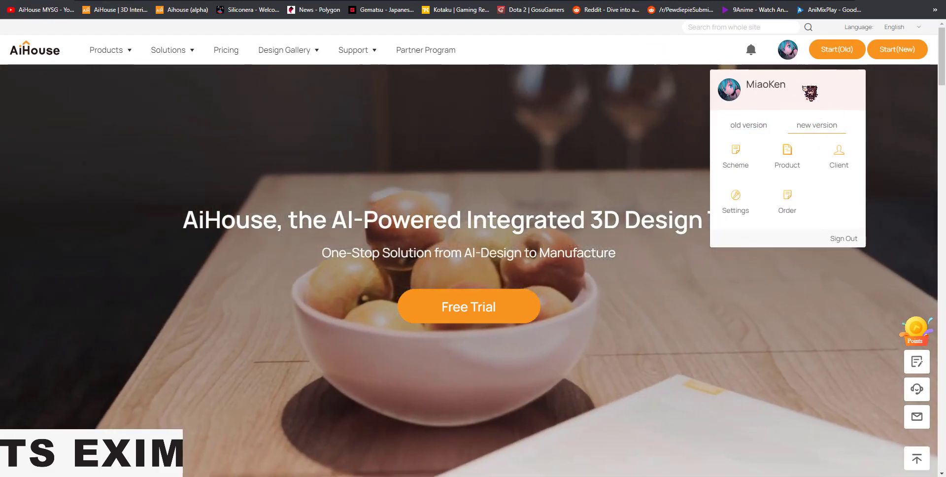
click(795, 161)
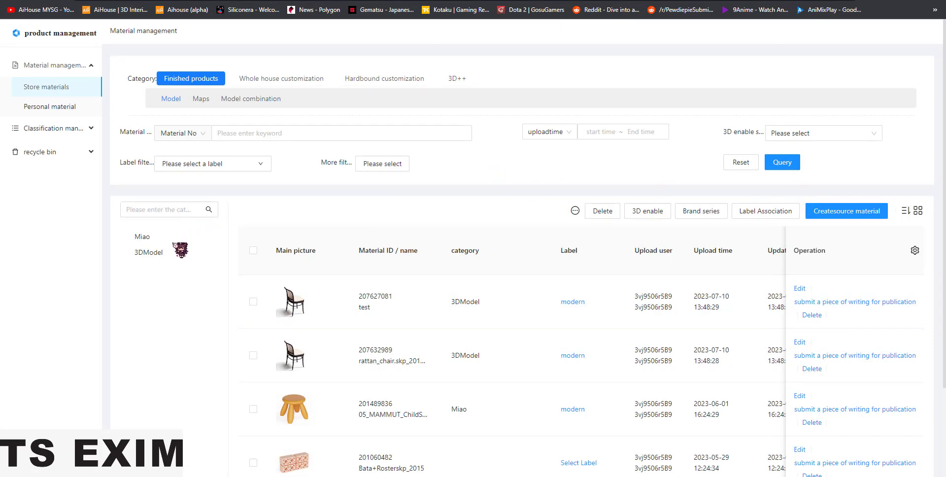
- Add a new store classification named Modeling and save it
click(150, 239)
click(169, 255)
click(57, 135)
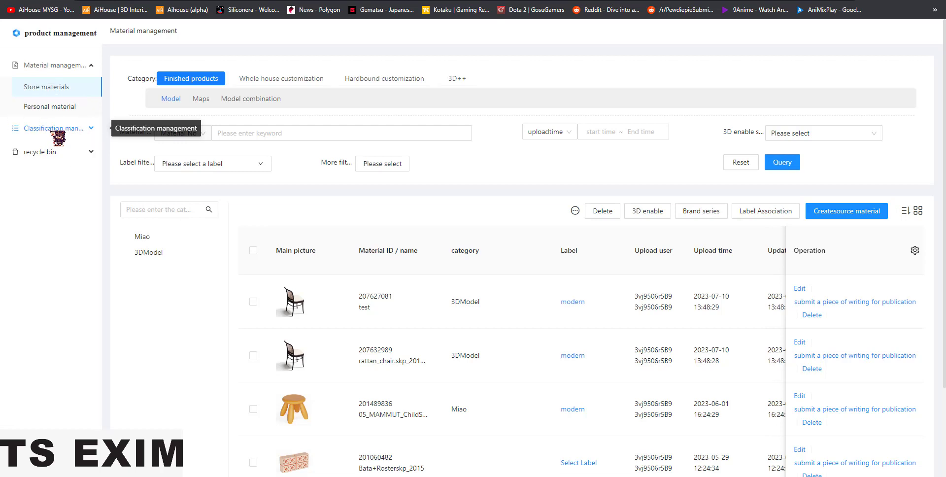
click(66, 151)
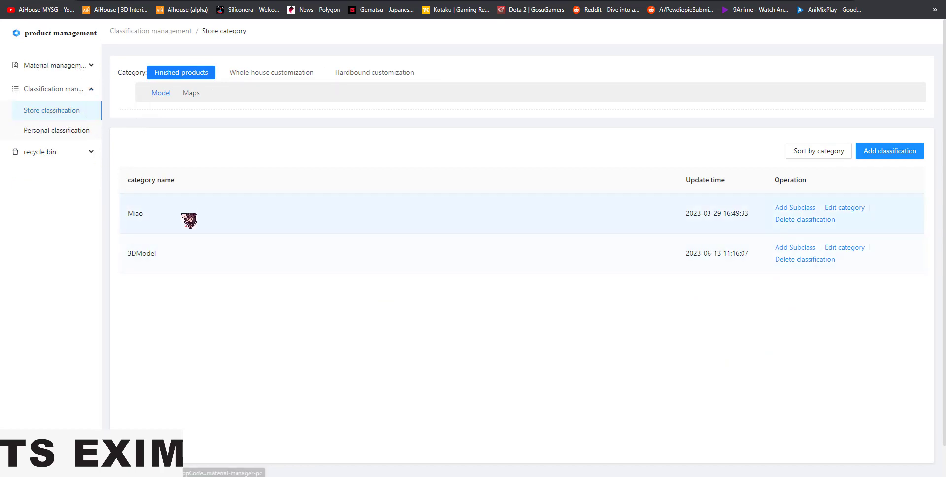
click(188, 245)
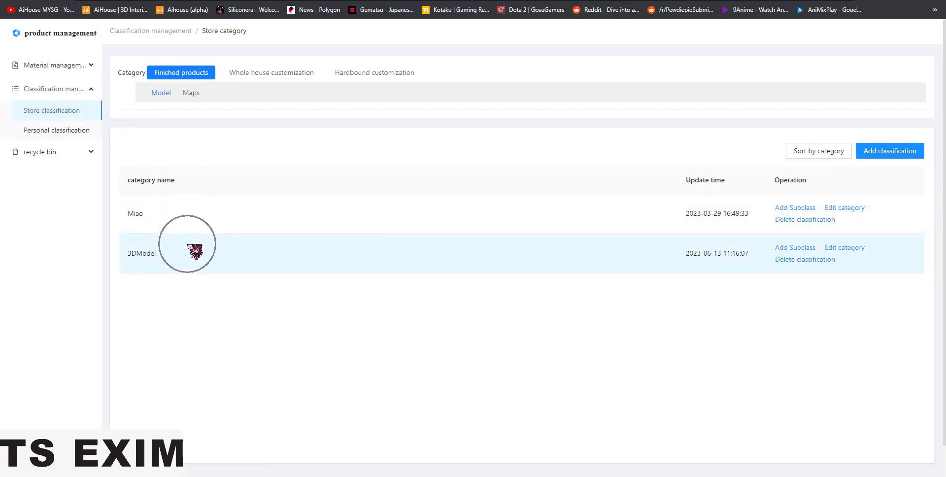
click(916, 153)
click(473, 117)
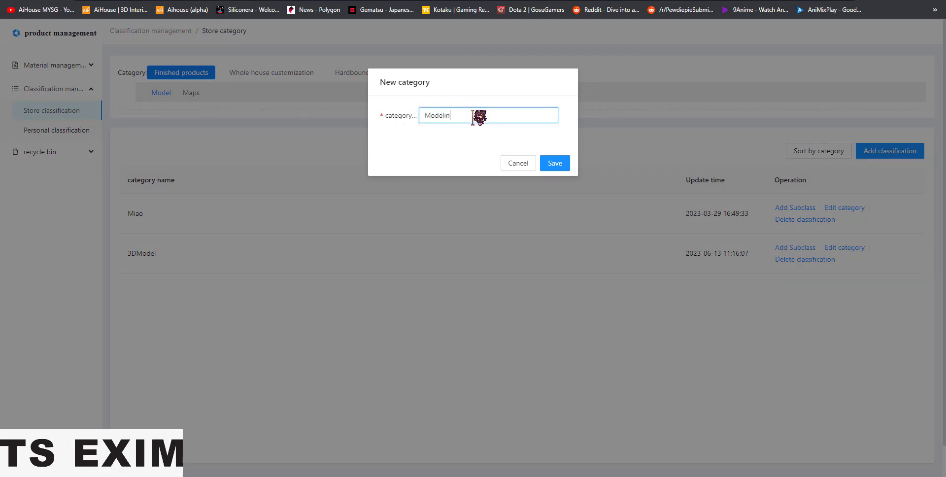
click(554, 167)
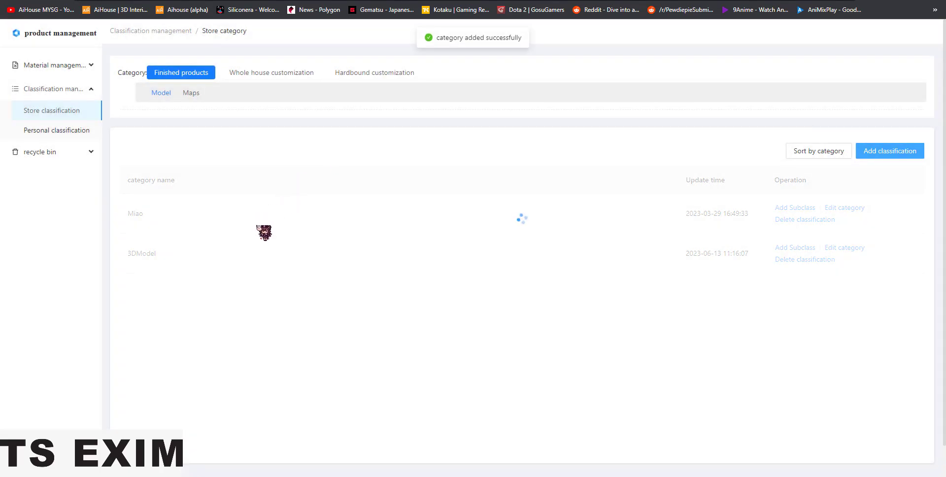
- Return to the Store materials list under Material management
click(178, 308)
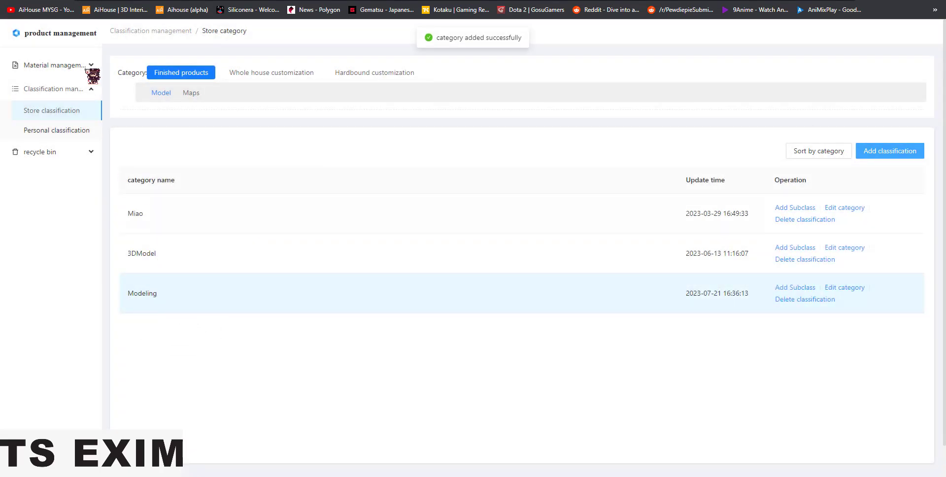
click(68, 72)
click(68, 73)
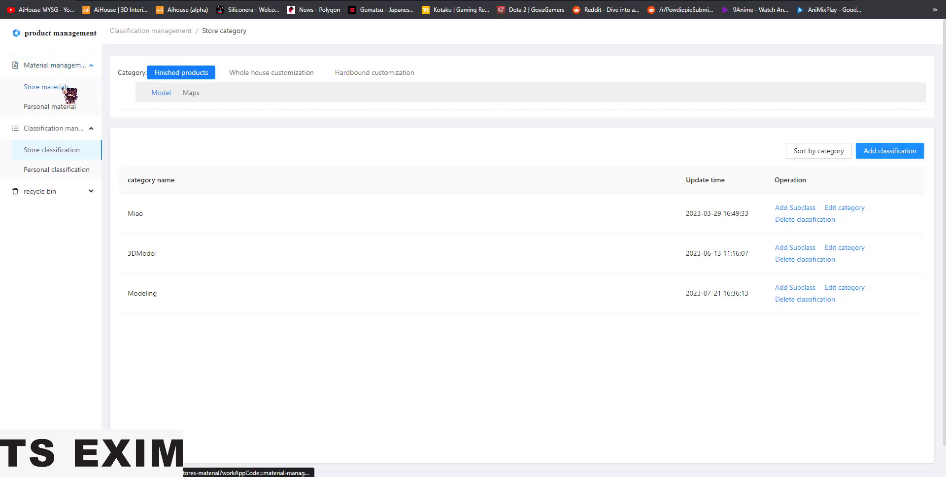
click(70, 94)
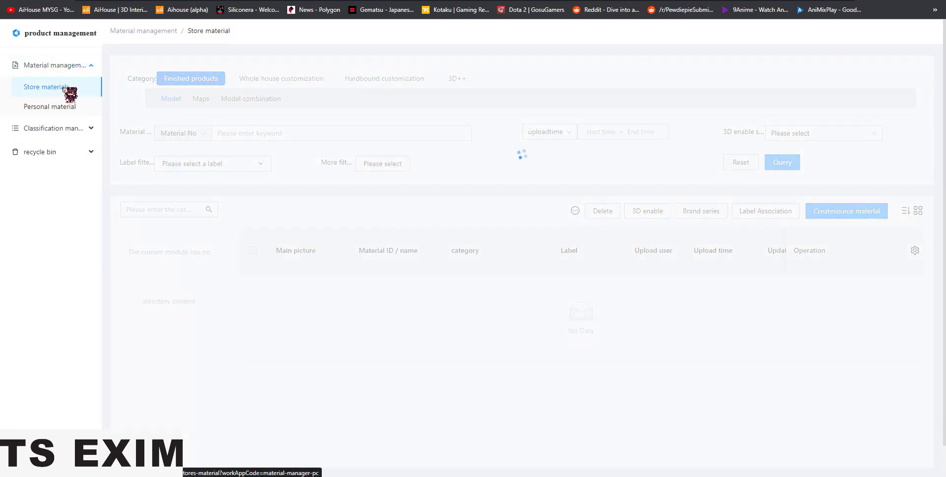
- Create a new store material of type 3D model to reach the upload window
click(70, 91)
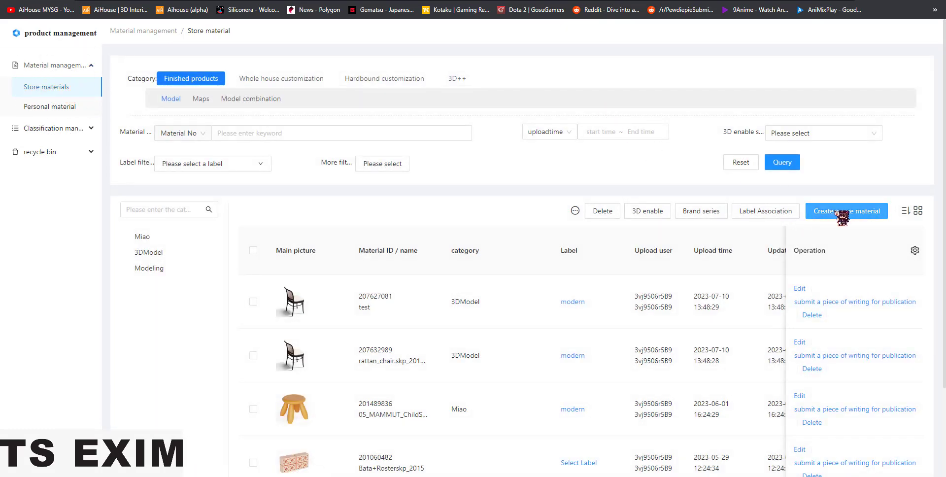
click(855, 222)
click(856, 221)
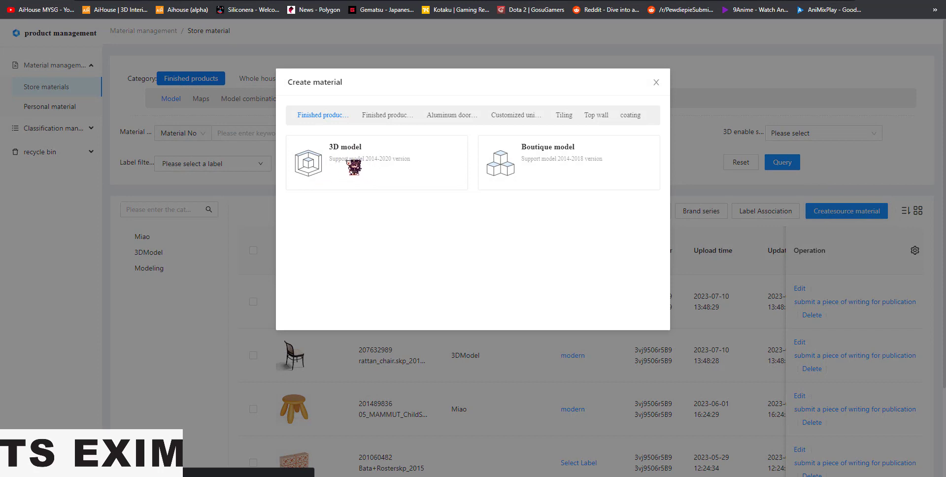
click(330, 161)
click(319, 167)
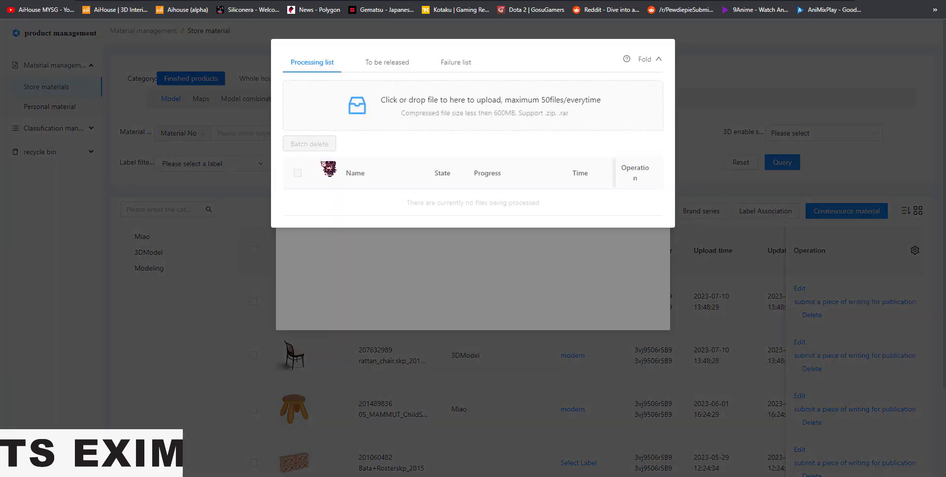
- Delete the two old zip files from the 3DModel folder and close the extra Explorer window
click(367, 113)
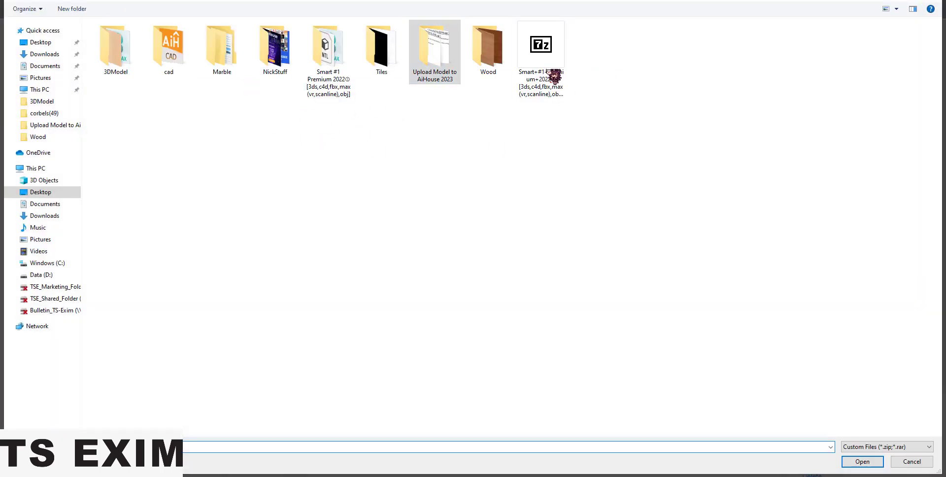
double_click(129, 44)
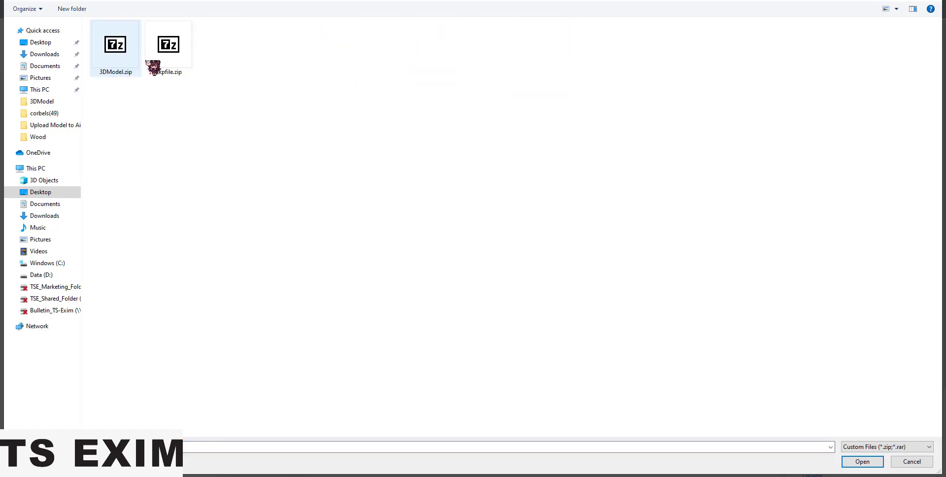
drag(244, 101, 111, 51)
key(Delete)
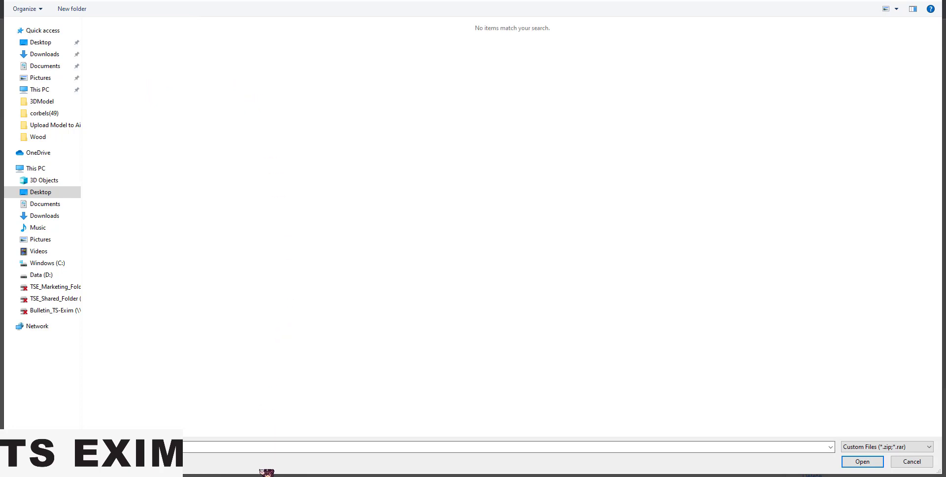
mouse_move(253, 476)
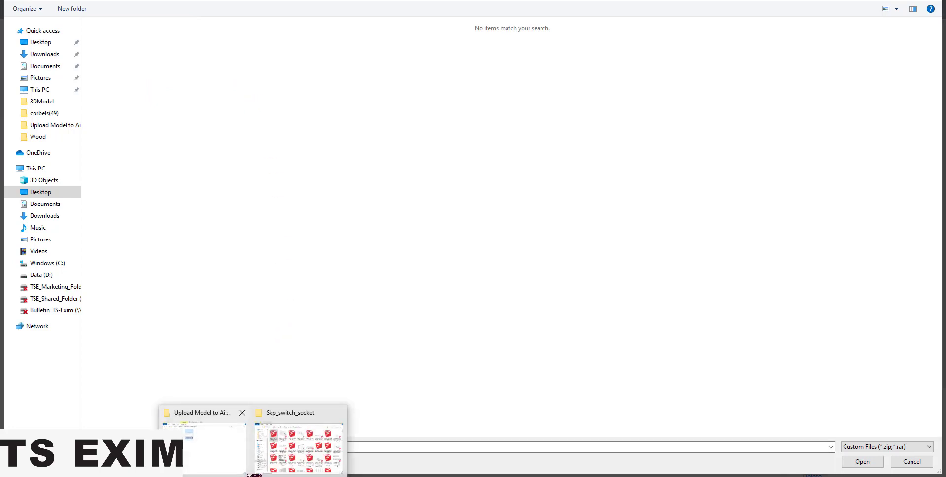
click(338, 413)
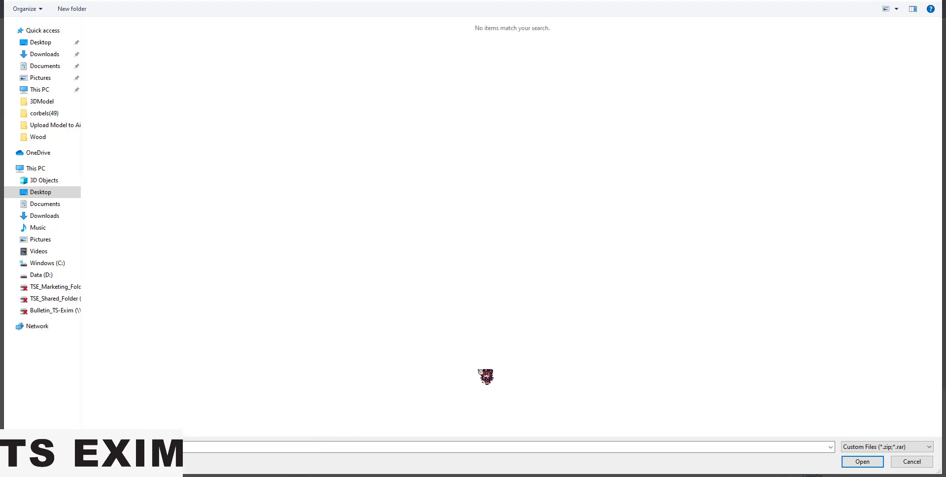
- Show all file types and upload (Switch_001)_MK+TWIN+SOCKET.skp
click(886, 448)
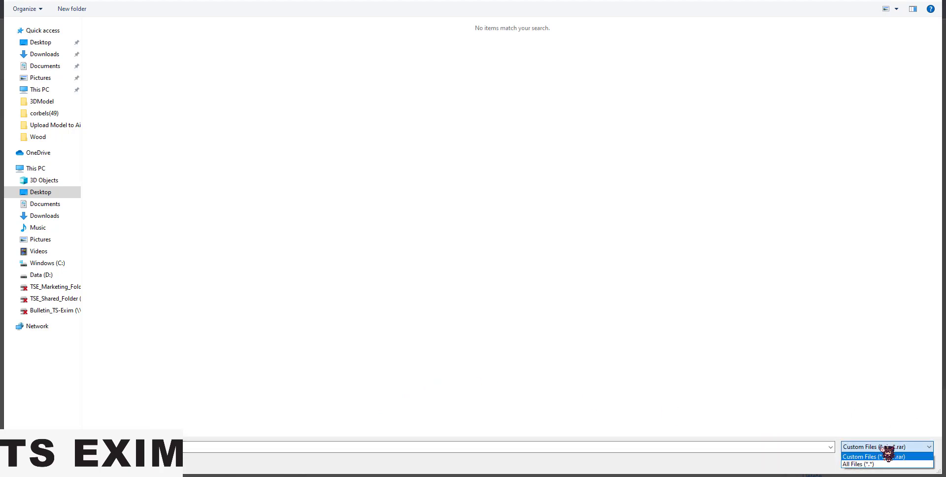
click(887, 465)
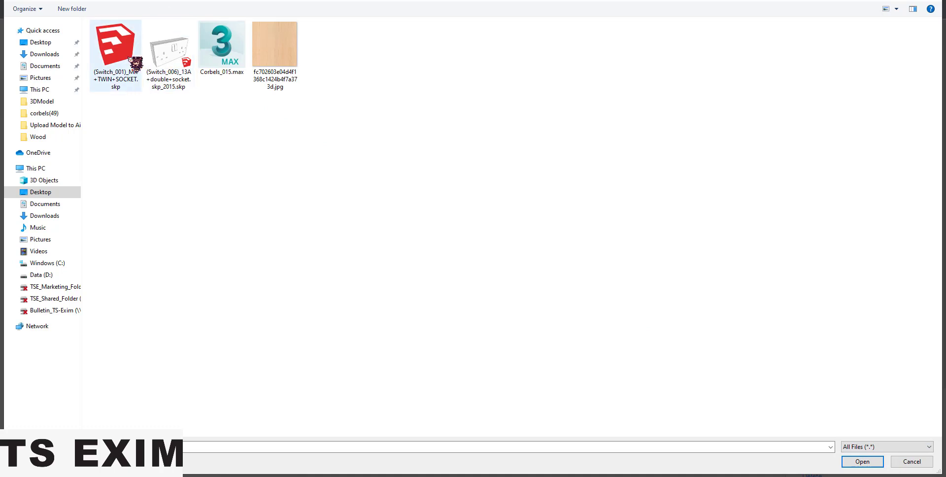
click(131, 60)
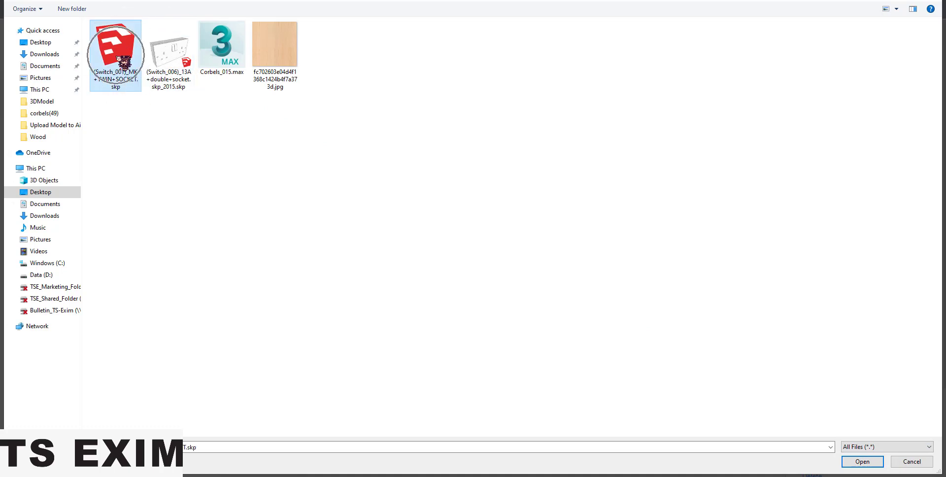
click(860, 462)
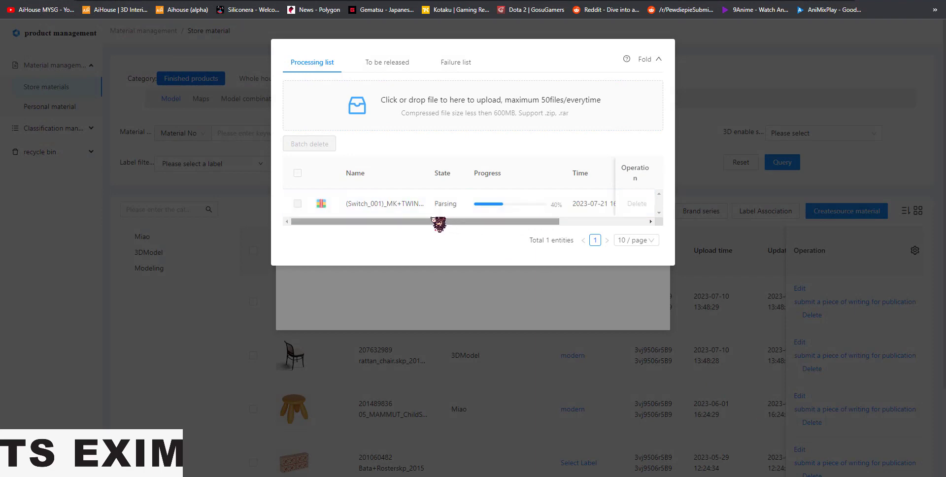
key(alt+Tab)
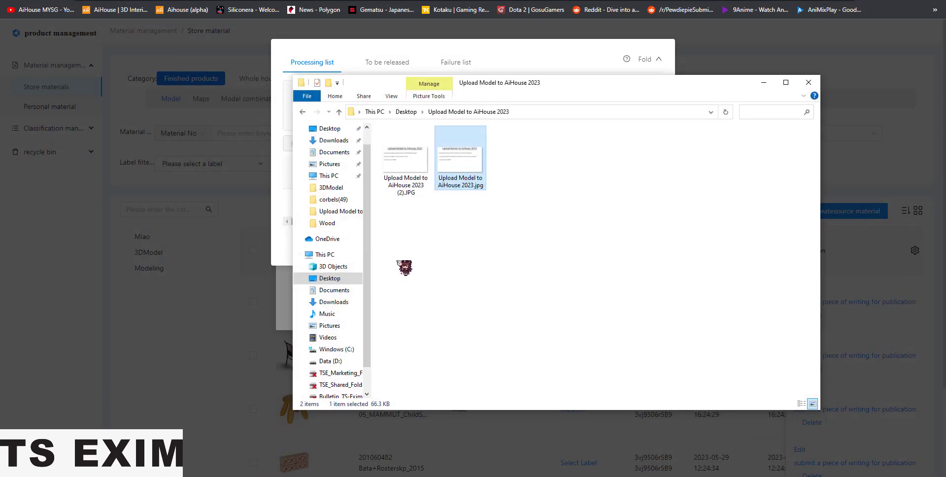
- Pack Corbels_015.max and its texture into 3DModel.zip with 7-Zip
click(406, 112)
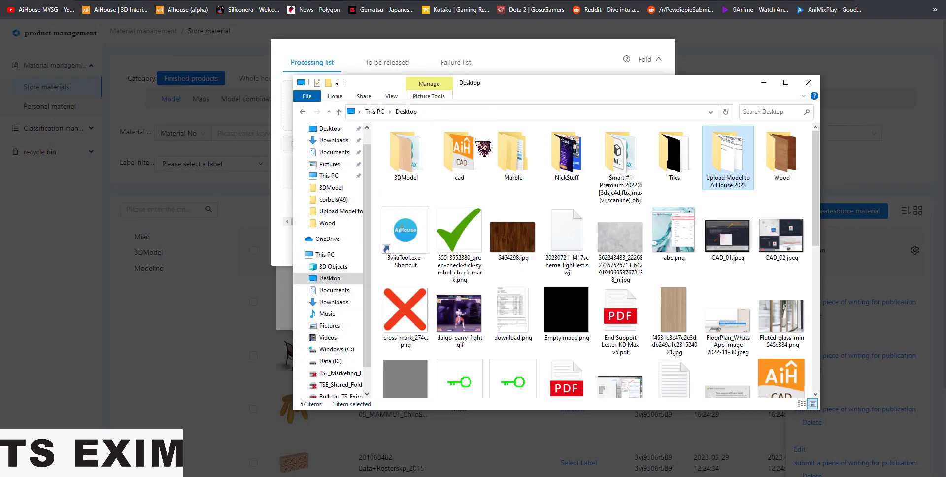
double_click(421, 155)
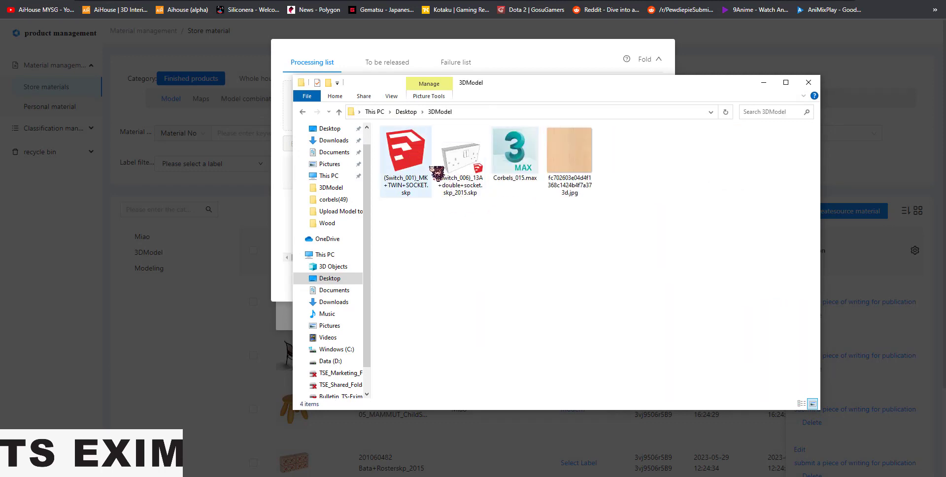
drag(616, 228, 521, 158)
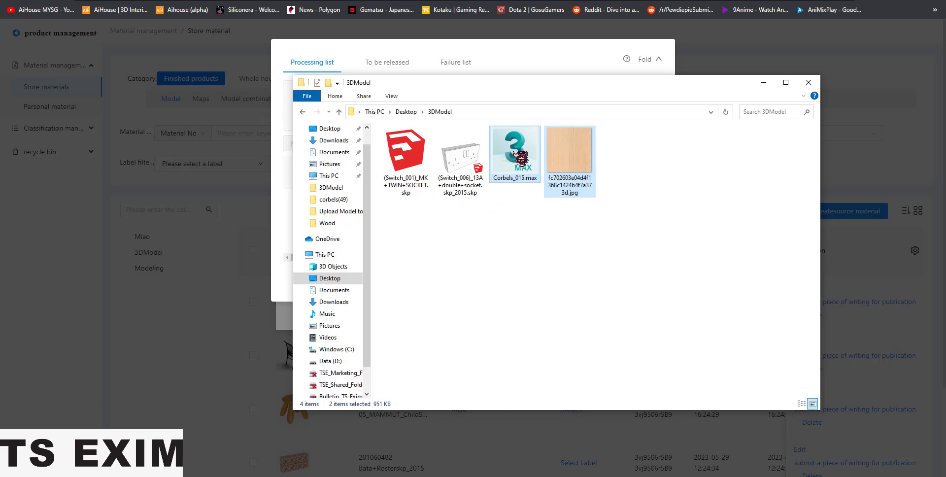
right_click(515, 152)
mouse_move(539, 160)
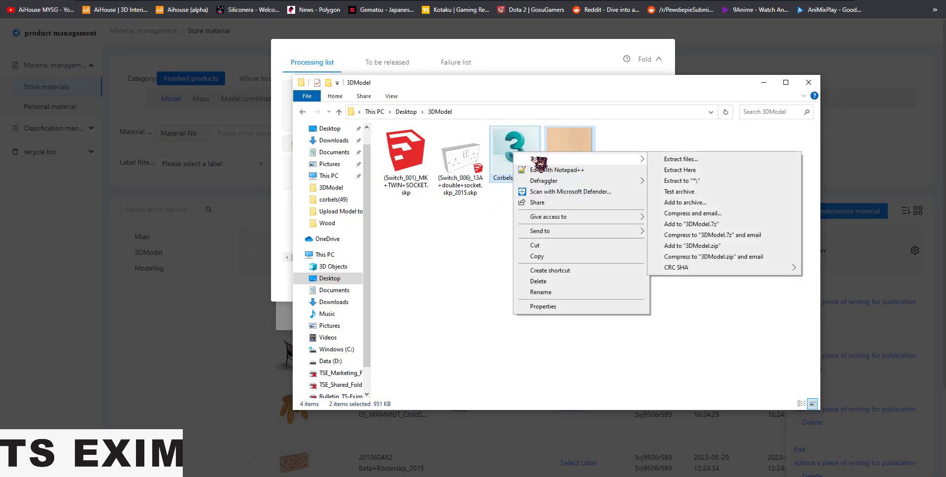
click(717, 203)
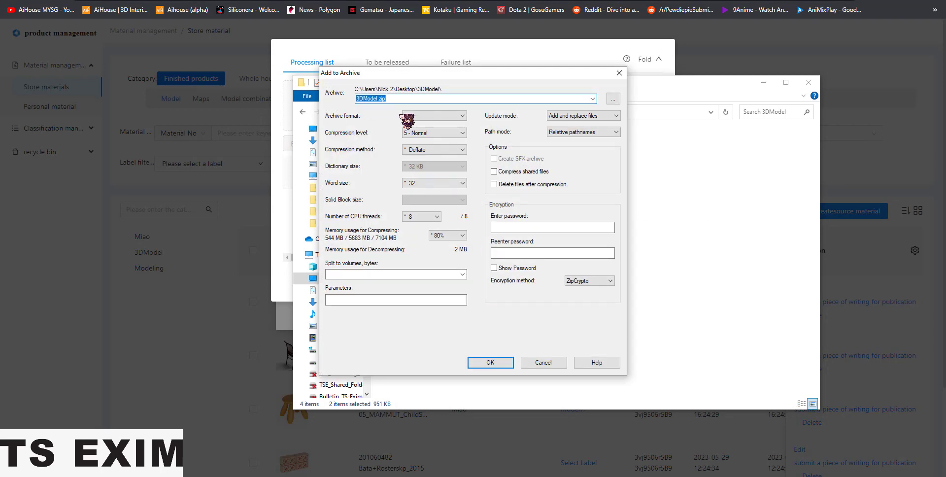
click(491, 363)
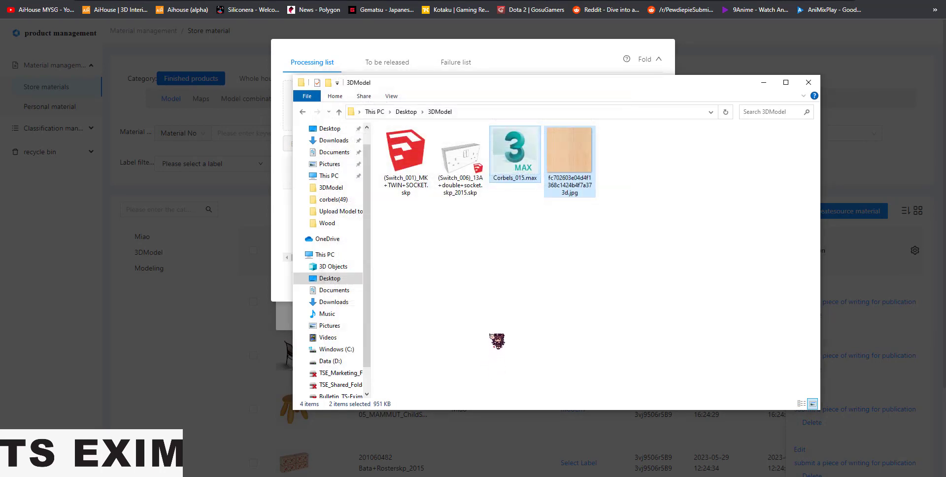
- Pack the Switch_001 SketchUp model and its texture into Skp.zip
click(495, 333)
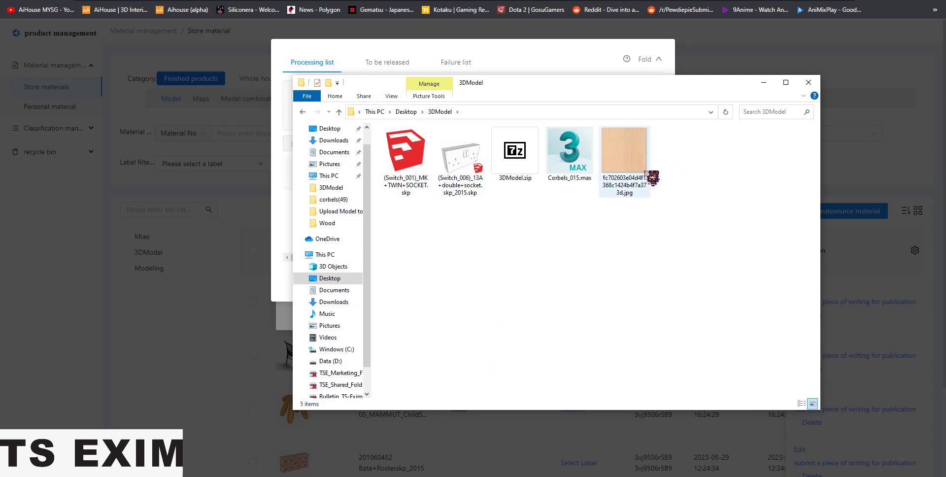
click(404, 169)
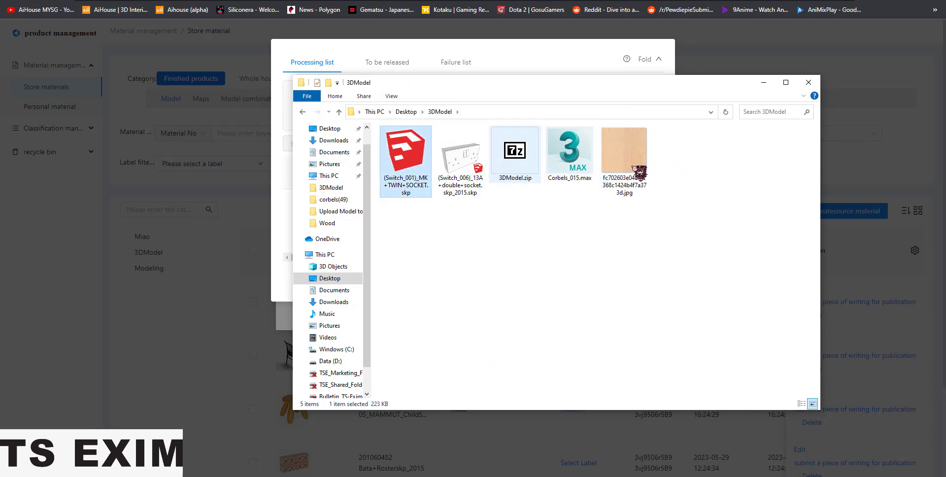
ctrl+click(636, 170)
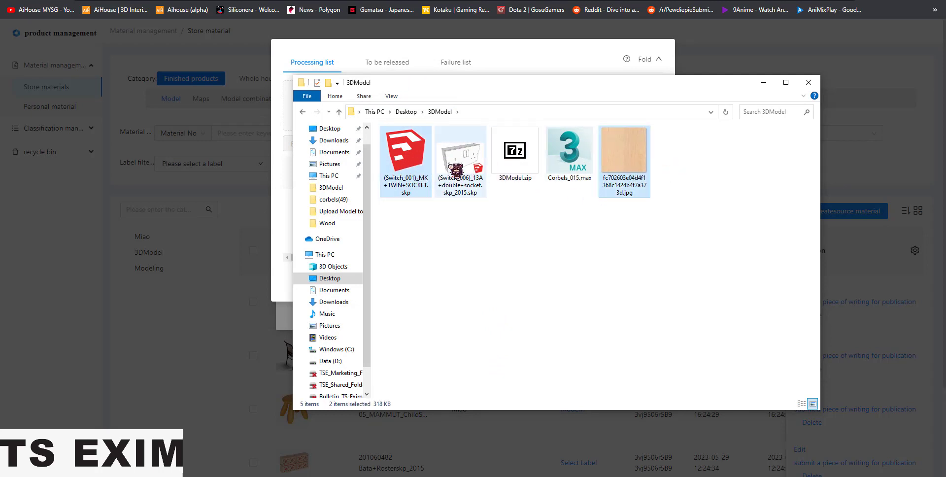
right_click(413, 152)
mouse_move(446, 161)
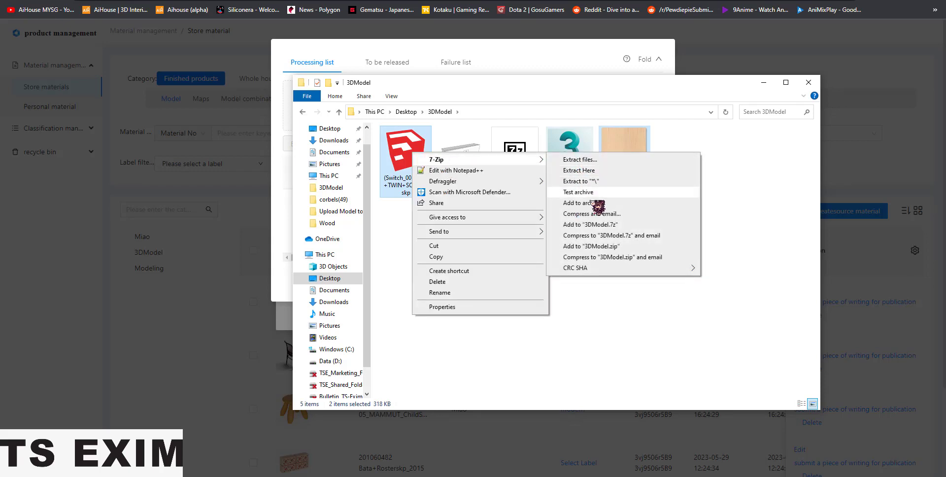
click(608, 203)
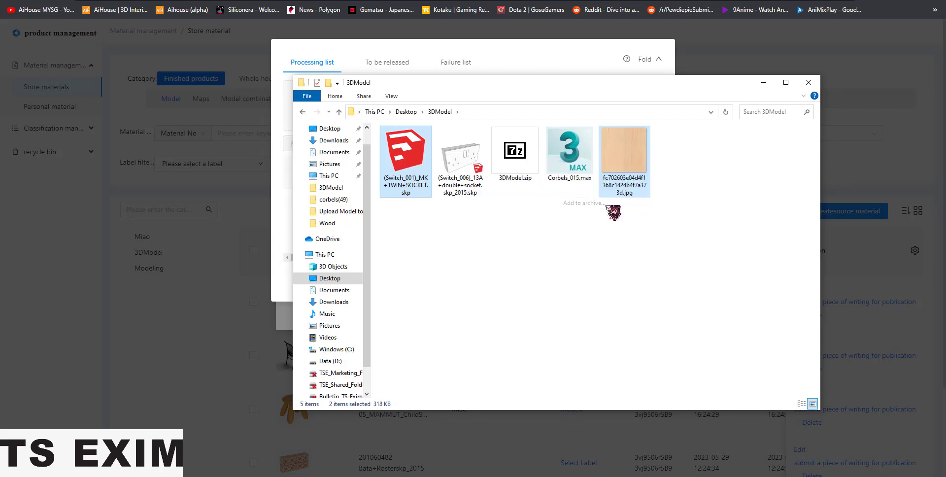
click(377, 98)
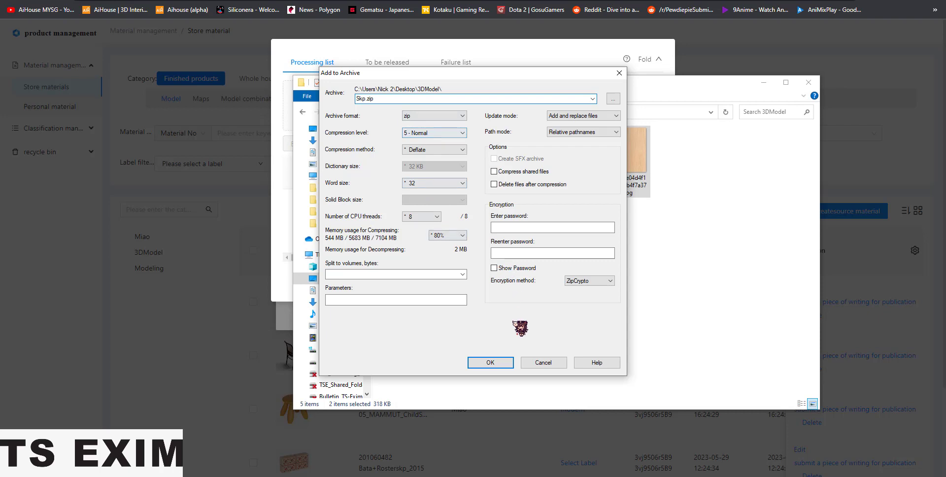
click(505, 363)
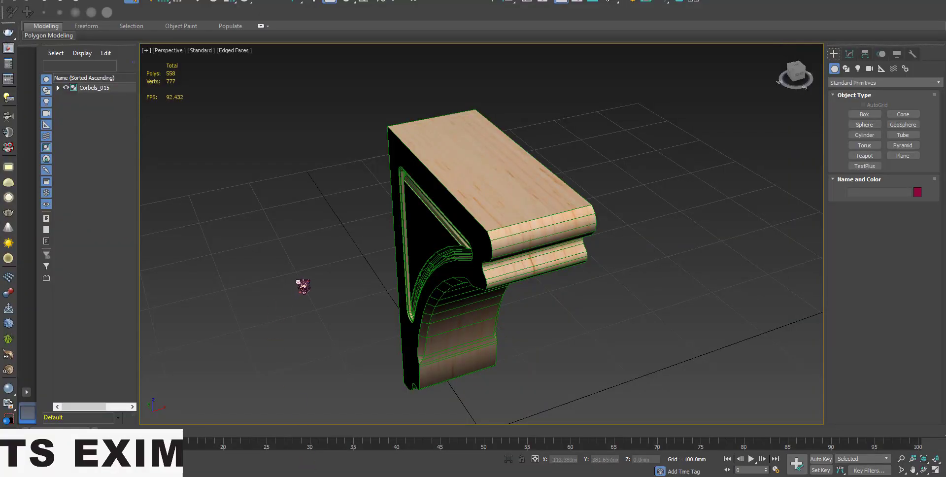
- Archive the Corbels_015 scene as MaxArchive in Desktop\3DModel
click(354, 326)
key(alt+f)
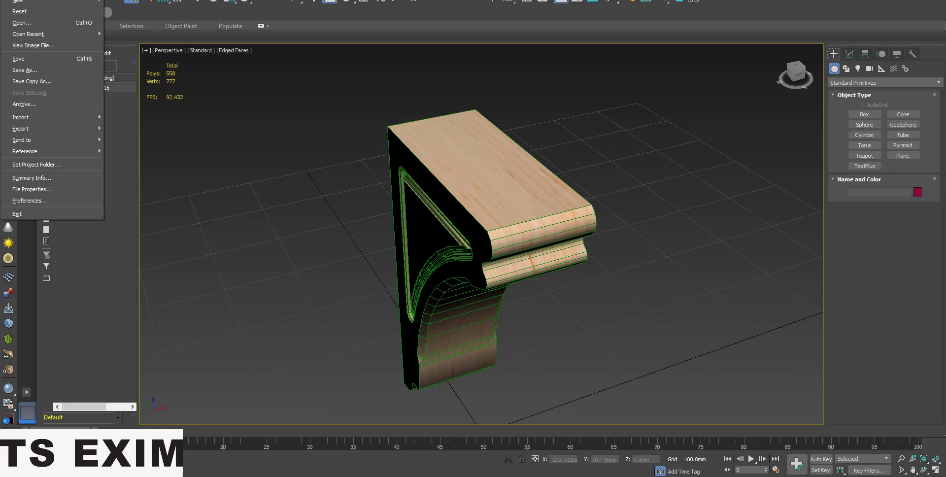
click(37, 106)
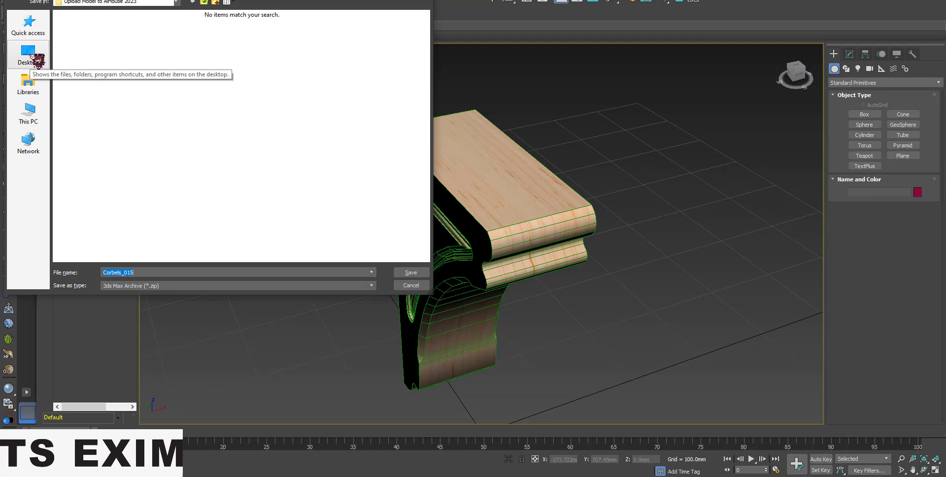
click(36, 58)
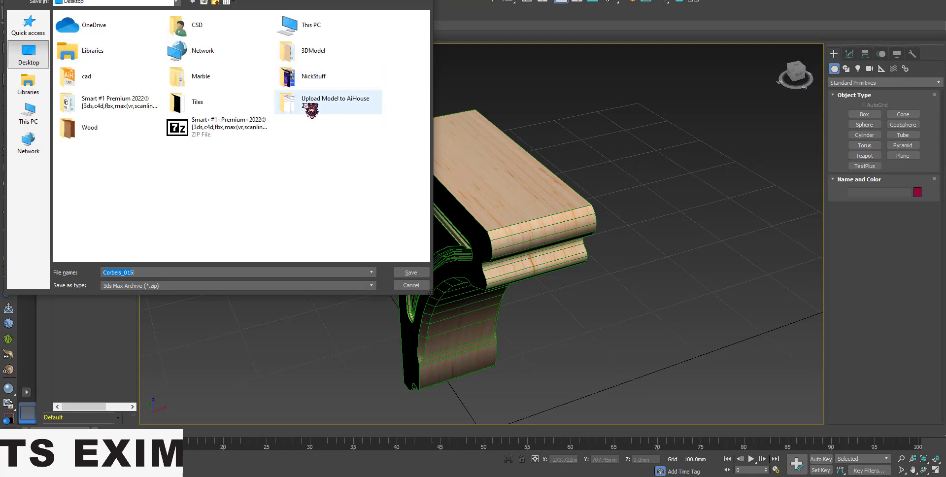
click(310, 57)
double_click(310, 57)
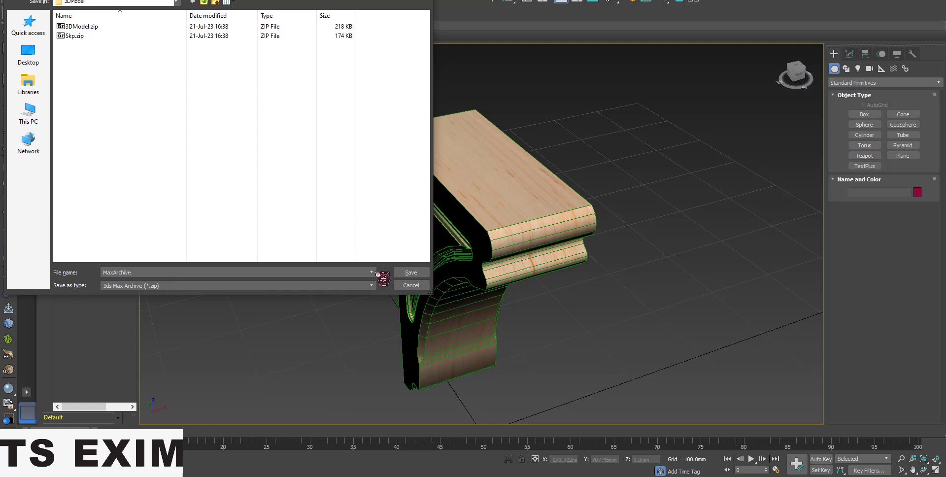
click(424, 272)
click(355, 235)
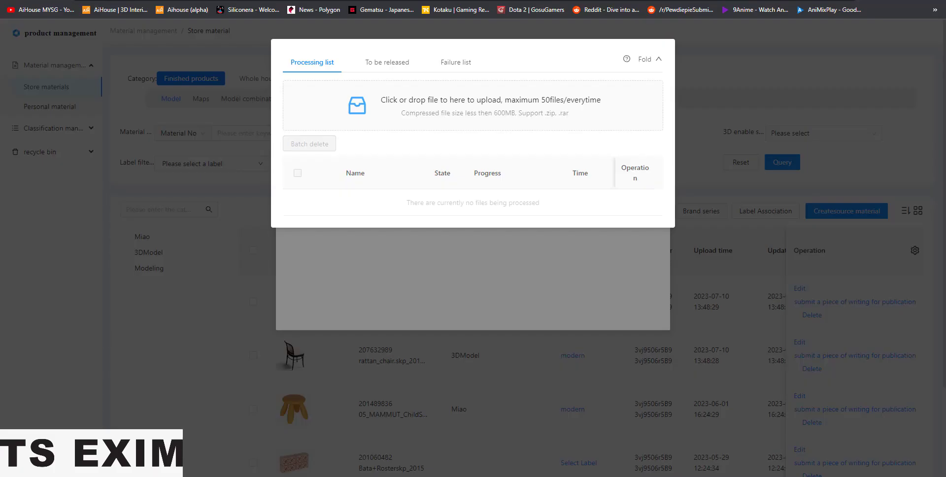
drag(445, 207, 367, 108)
- Upload the Skp, MaxArchive and 3DModel zip archives and view the To be released list
click(367, 106)
drag(387, 165, 49, 23)
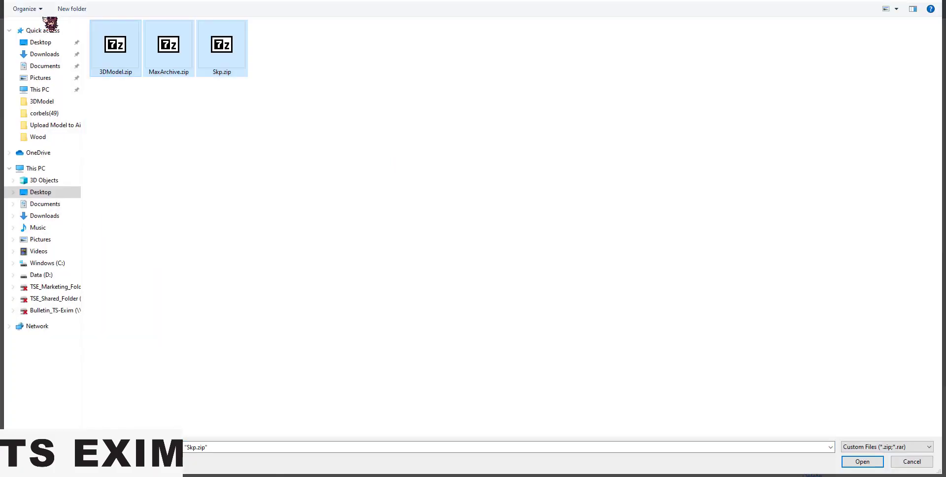
click(876, 463)
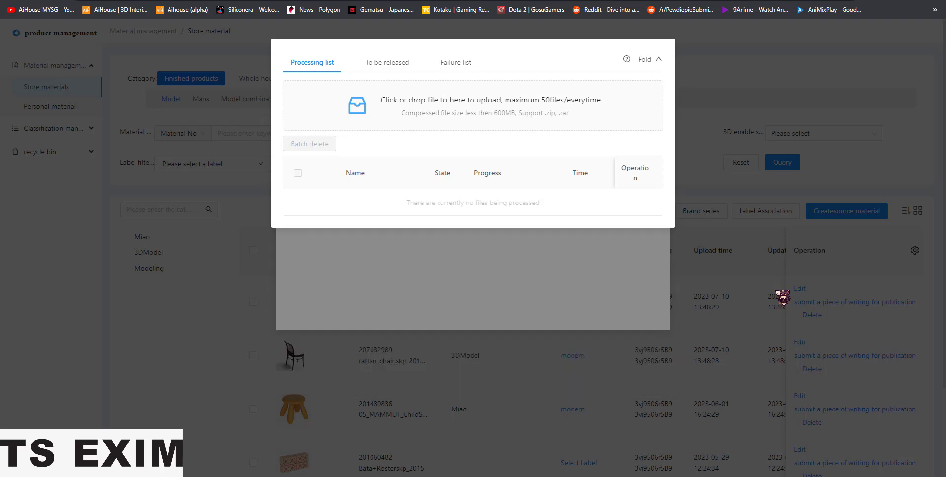
click(390, 65)
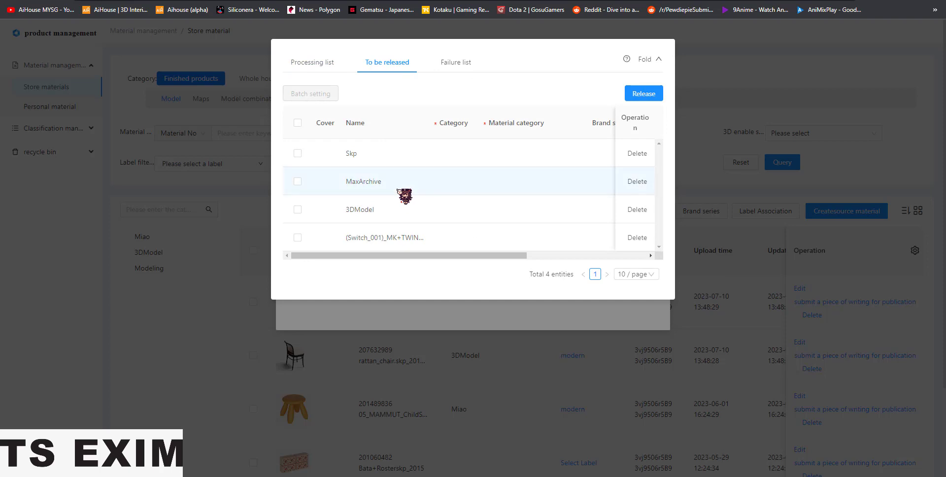
- Batch-set all four models to Modeling, Furniture and Free placement, then release them
click(298, 123)
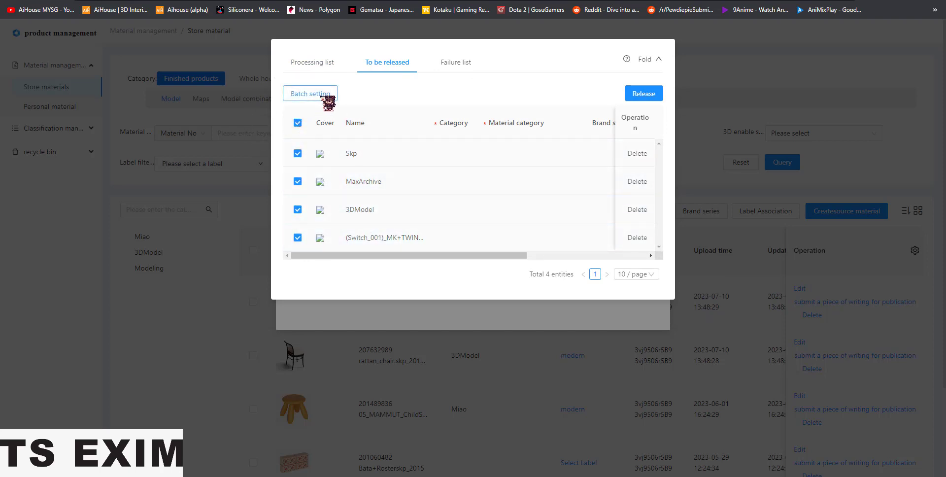
click(323, 97)
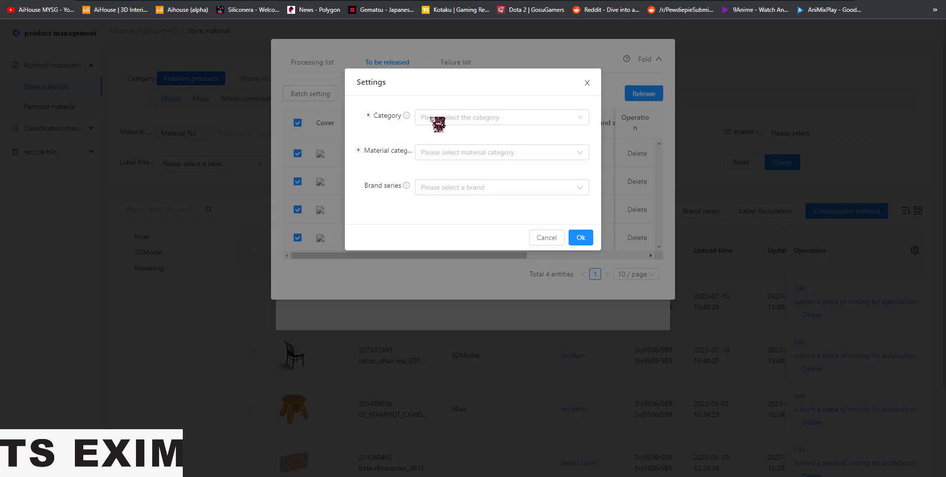
click(461, 120)
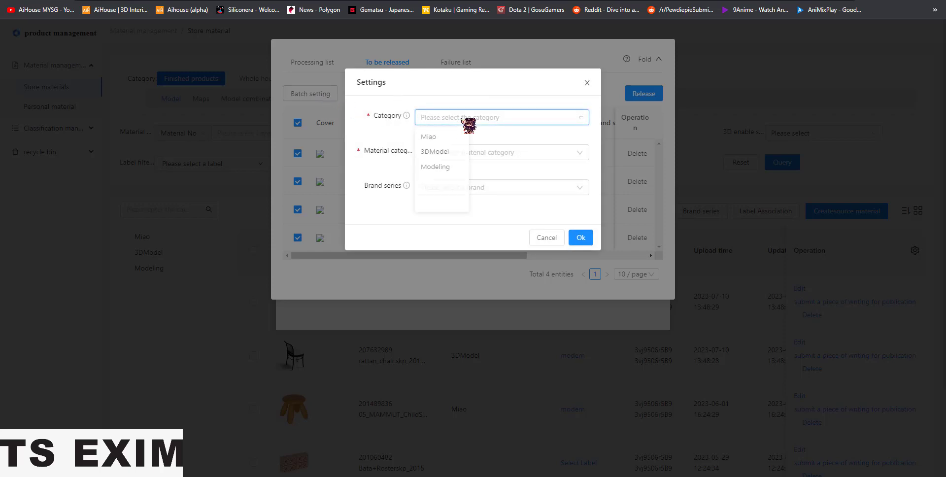
click(443, 169)
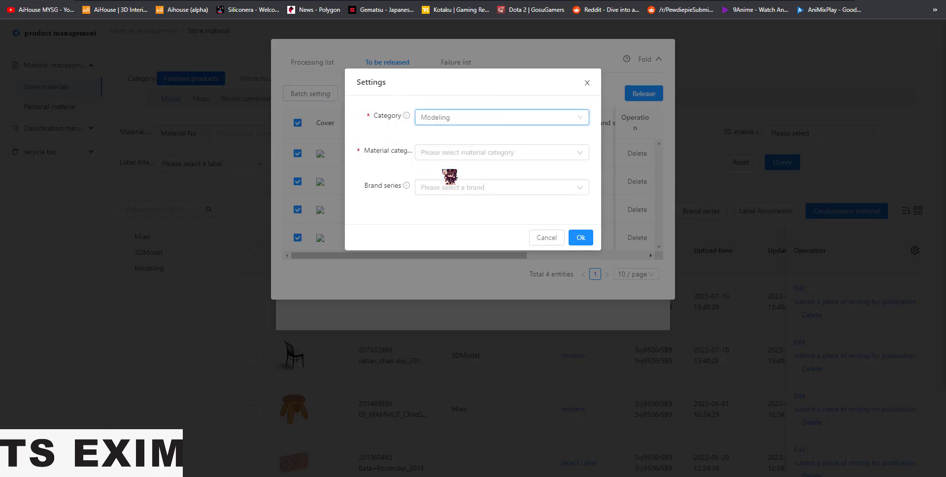
click(468, 154)
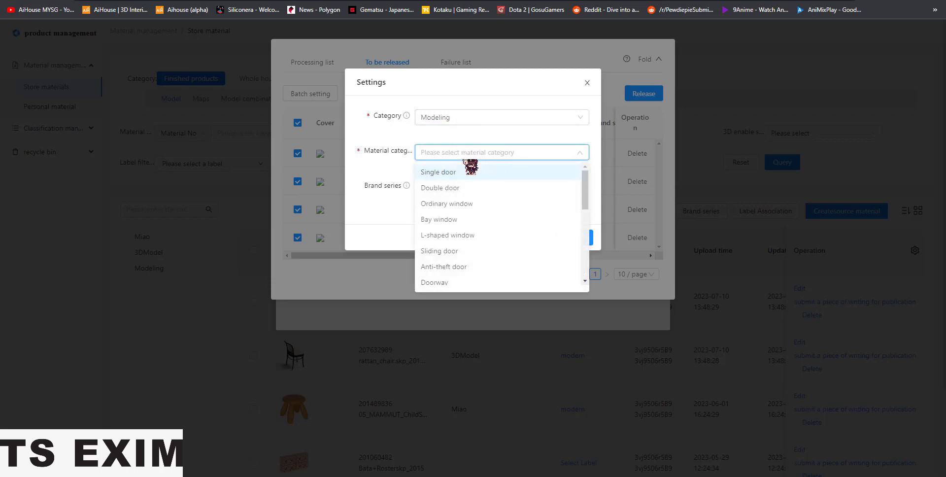
scroll(474, 193, down, 2)
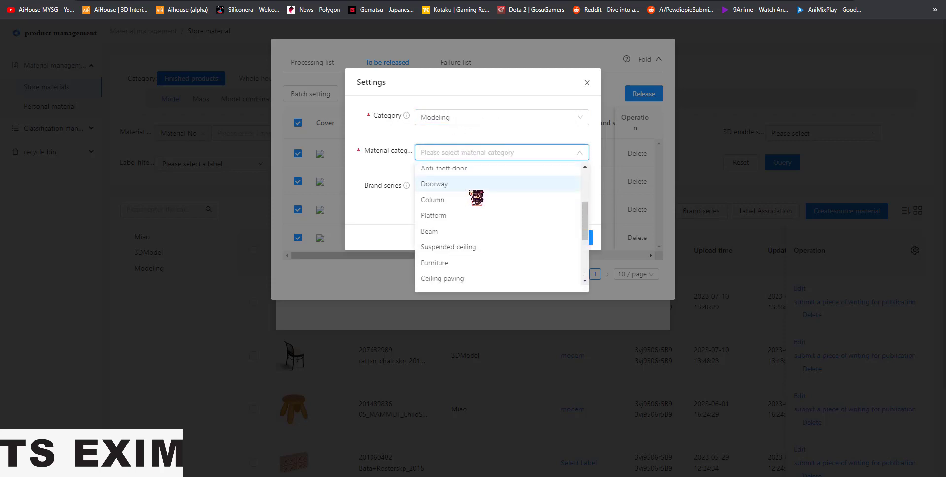
click(465, 263)
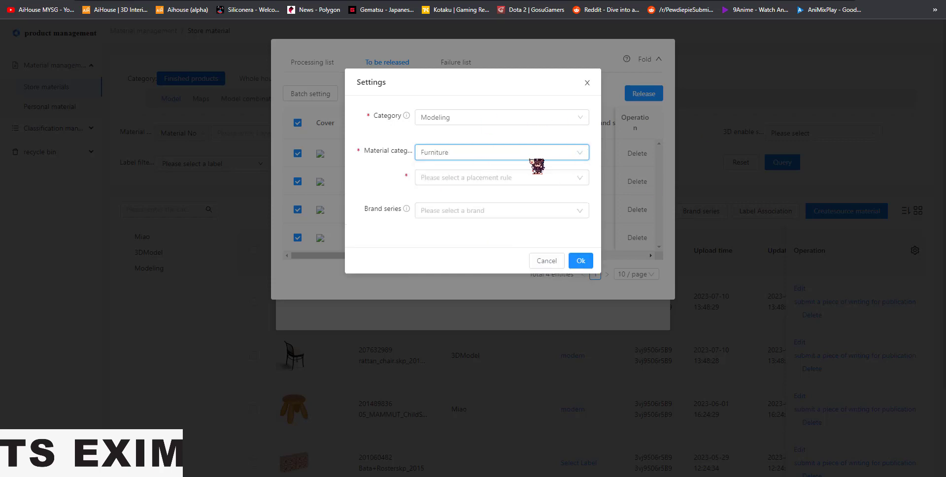
click(462, 181)
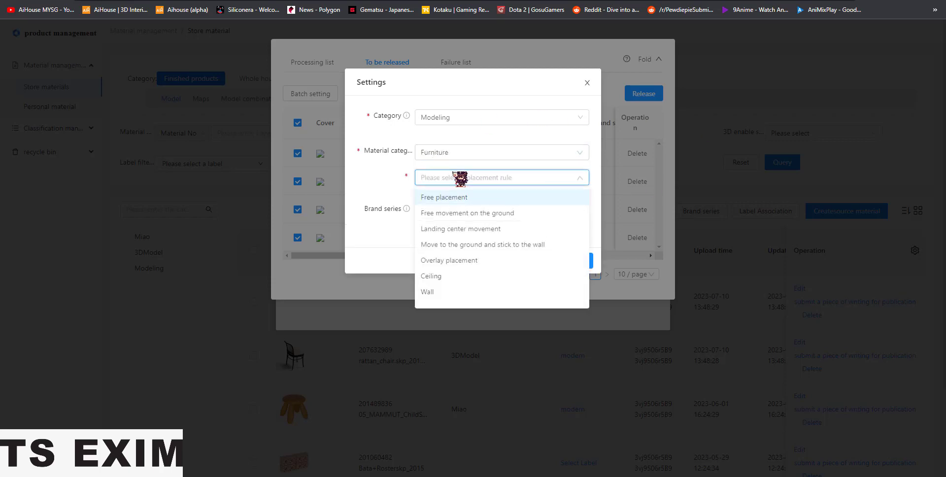
click(480, 198)
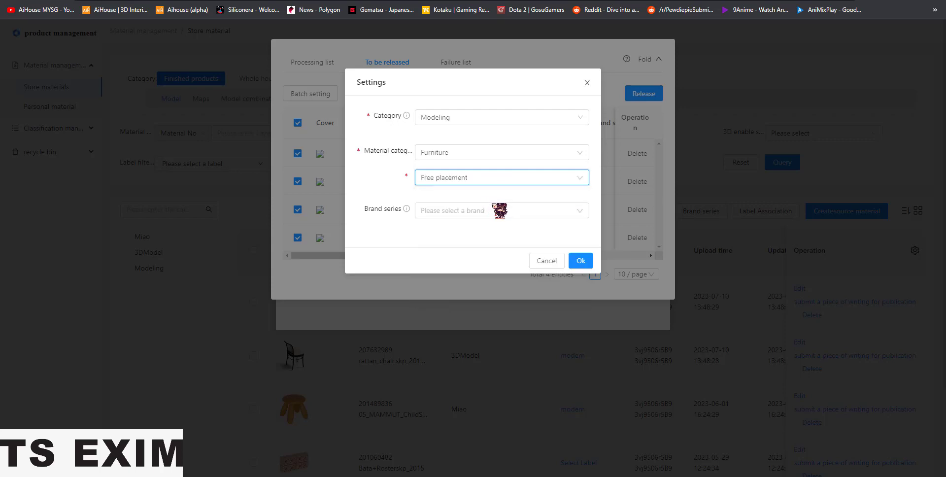
click(581, 261)
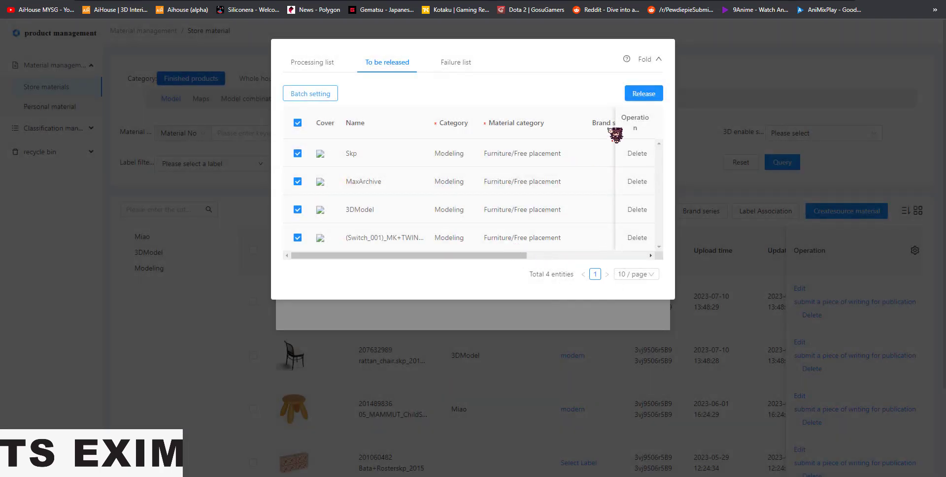
click(643, 95)
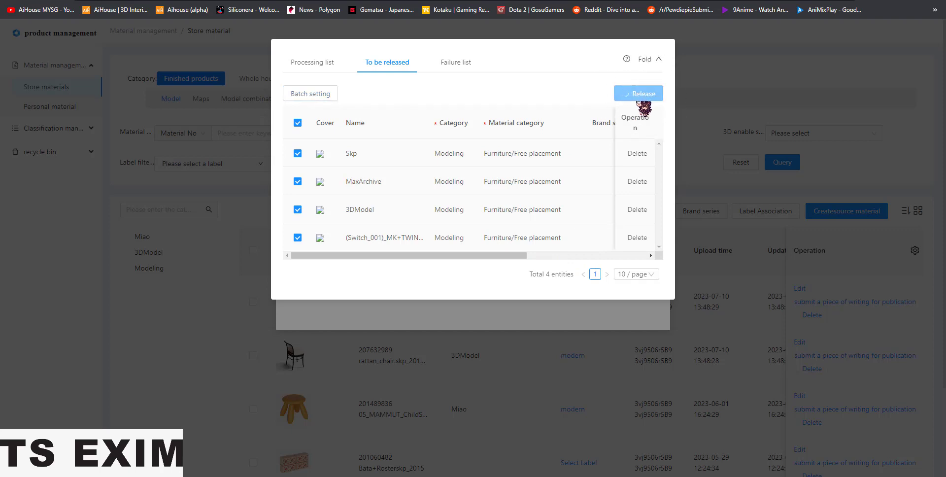
click(461, 63)
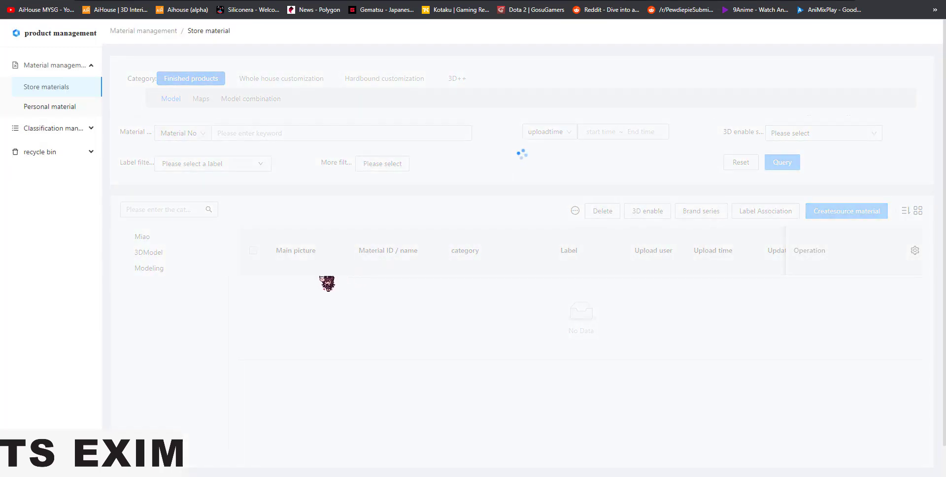
- Check the four released Modeling entries, then go to the AiHouse homepage
scroll(327, 285, down, 3)
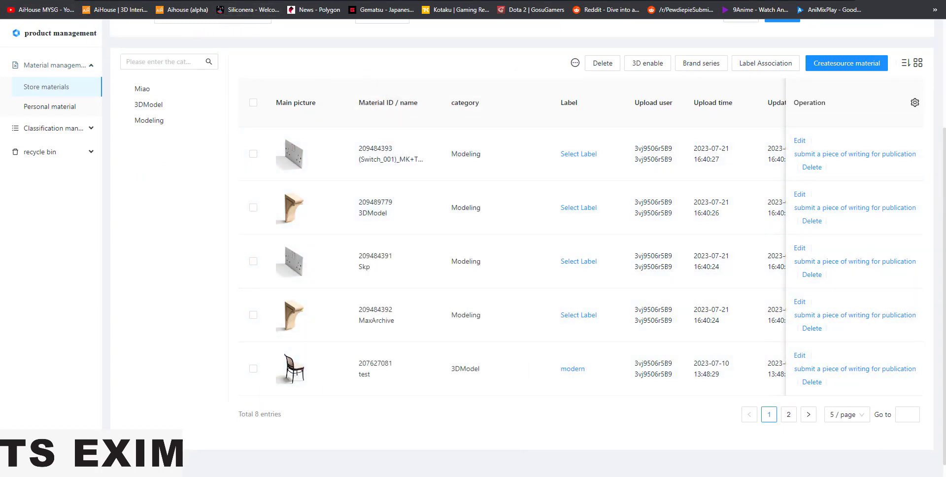
click(102, 46)
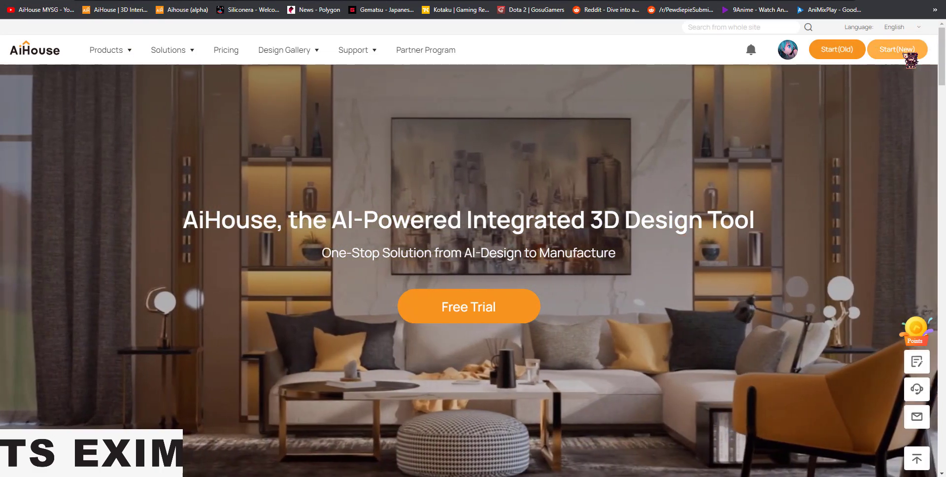
- Start a new design, draw a 6540 × 5040 room, and list the account's uploaded models
click(907, 54)
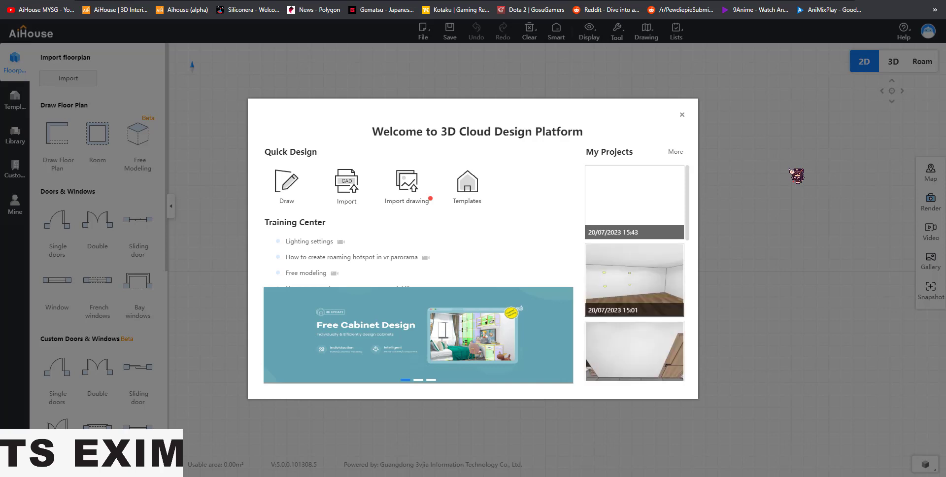
click(682, 114)
click(96, 134)
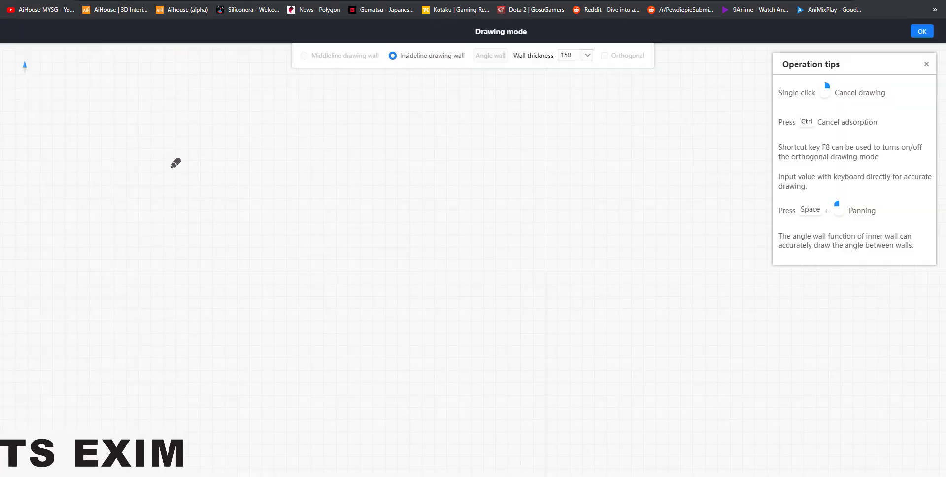
drag(380, 187, 541, 312)
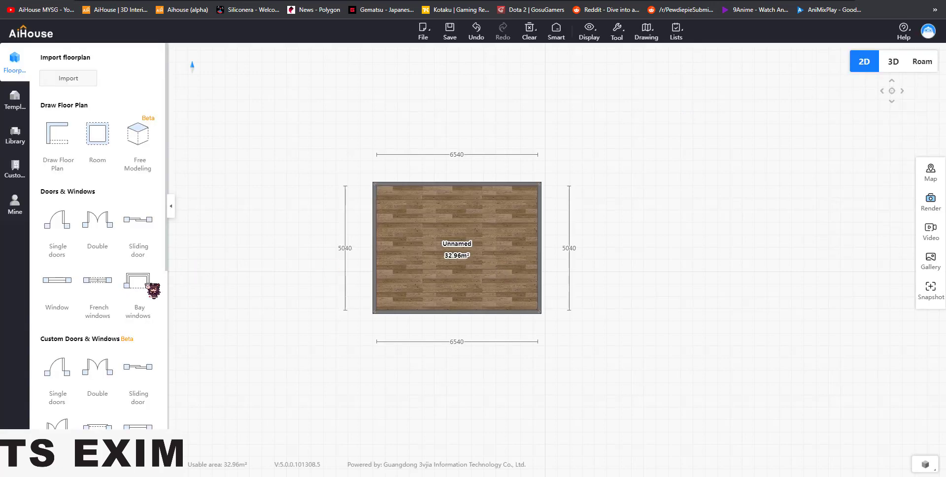
click(16, 205)
click(17, 235)
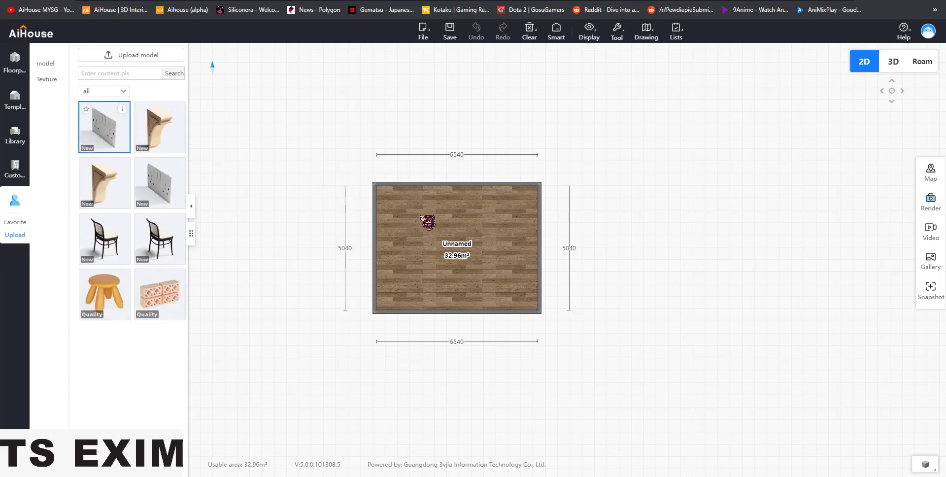
- Place two socket models against the room walls, view the room in 3D, and start another model upload
click(377, 216)
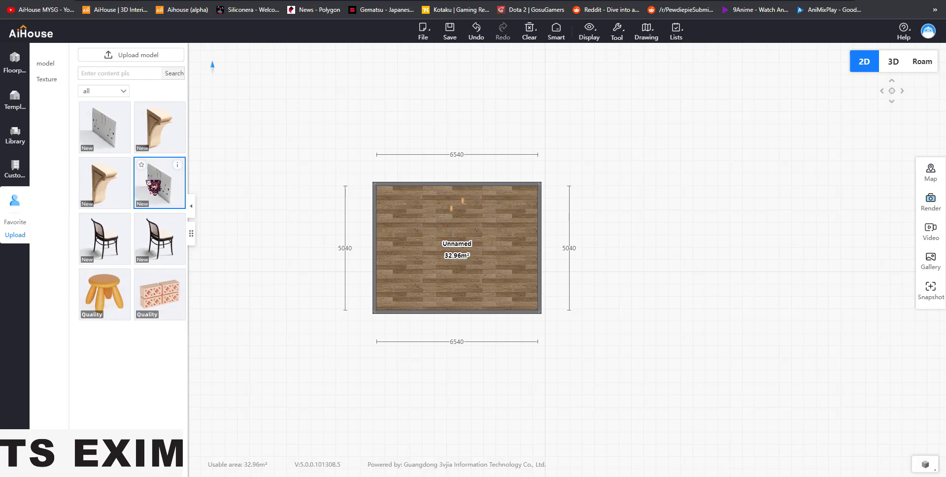
click(463, 211)
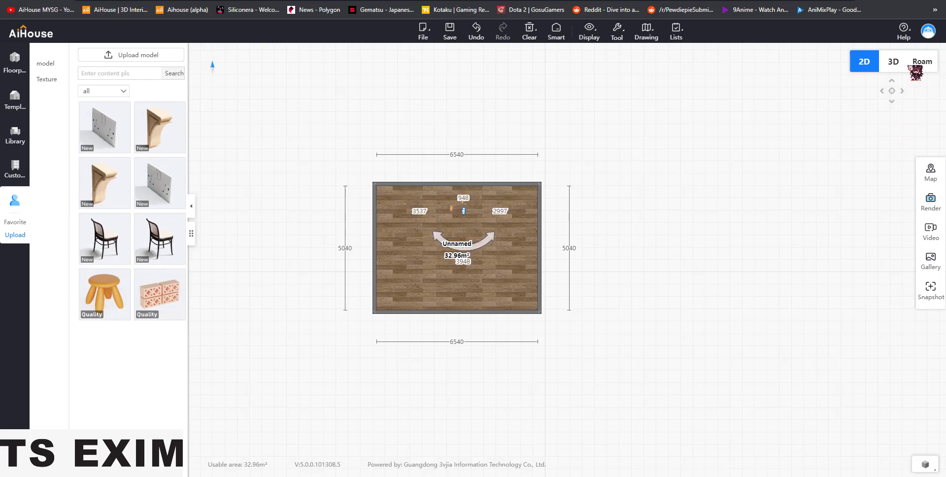
double_click(549, 262)
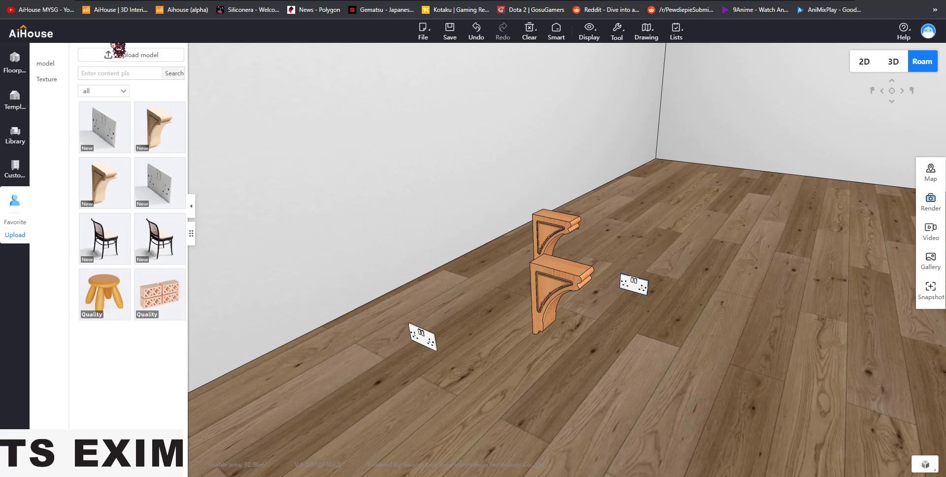
mouse_move(131, 61)
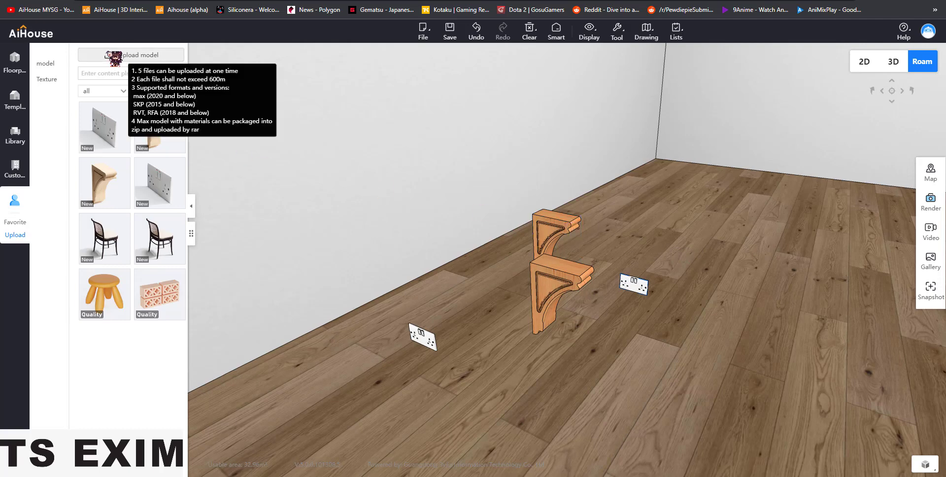
click(107, 52)
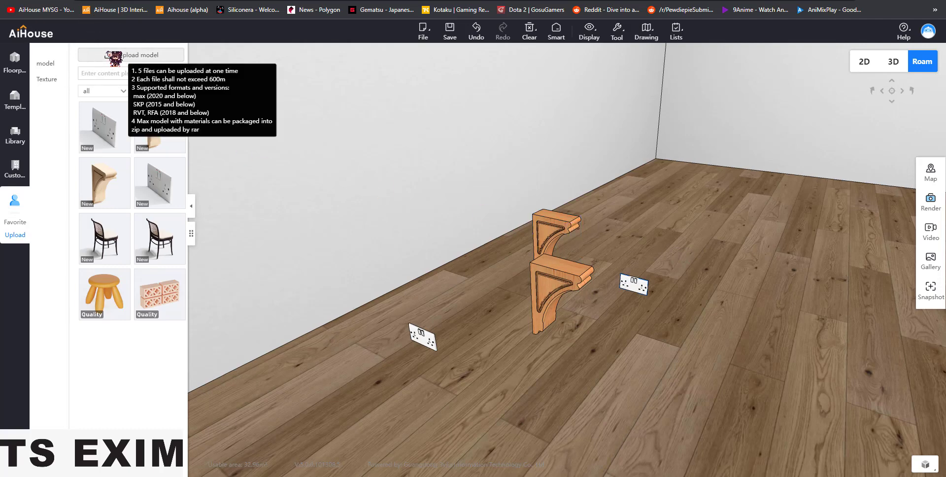